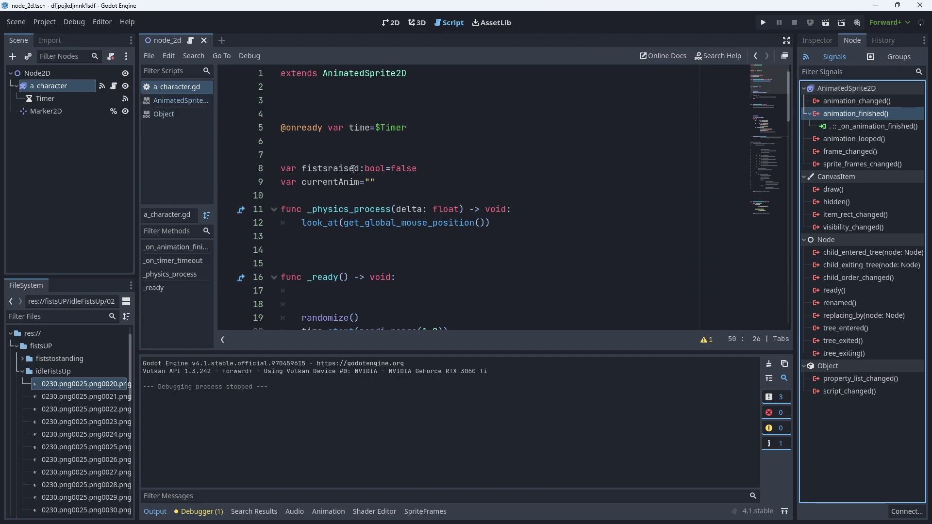
key("F5")
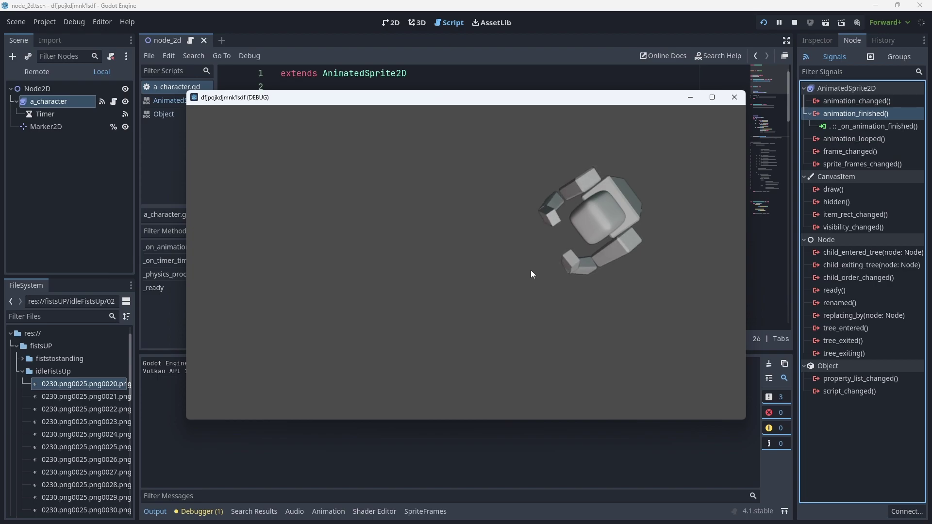
left_click(734, 97)
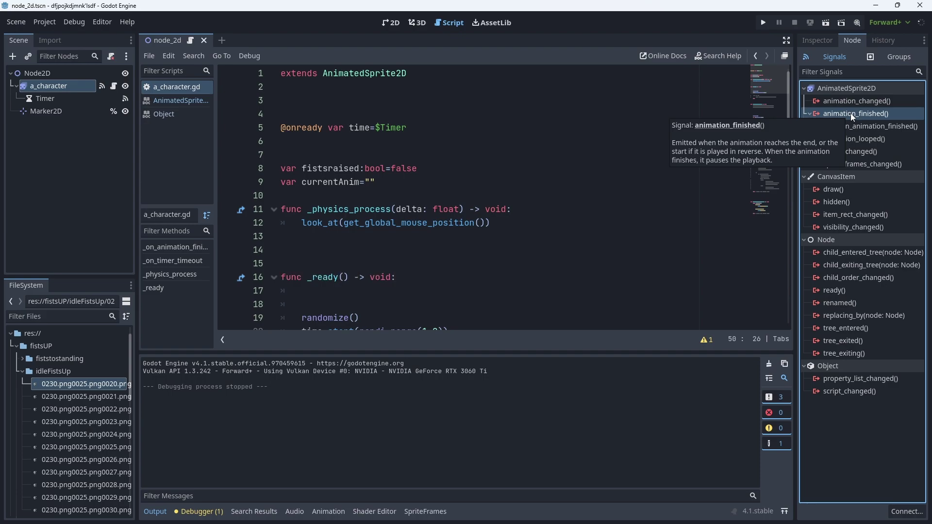
scroll(534, 252, "down", 10)
scroll(534, 252, "down", 5)
scroll(533, 253, "down", 7)
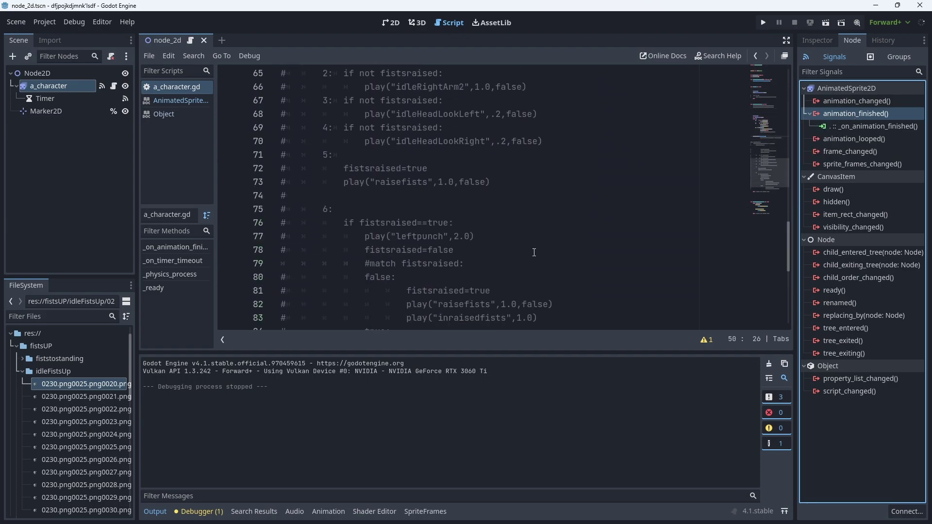
scroll(529, 279, "down", 7)
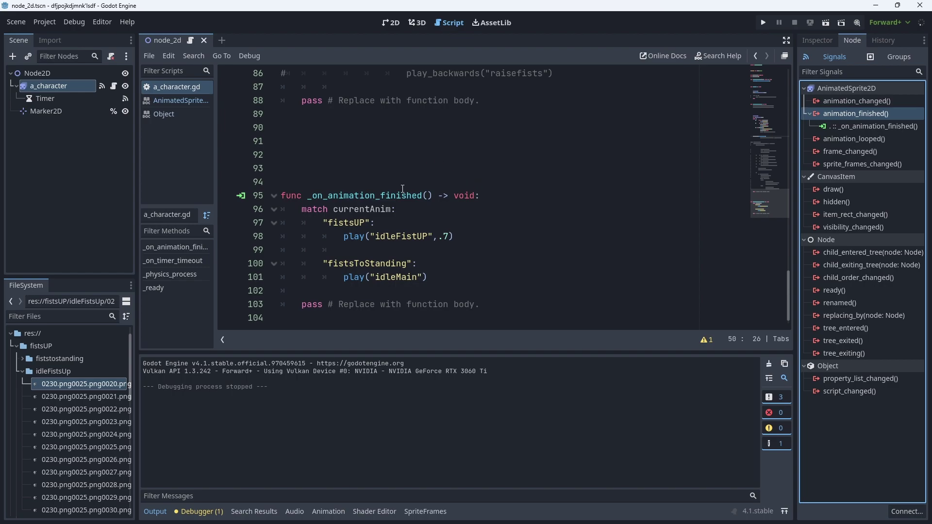
scroll(517, 186, "up", 3)
scroll(510, 191, "down", 3)
scroll(382, 212, "up", 5)
scroll(382, 212, "up", 5)
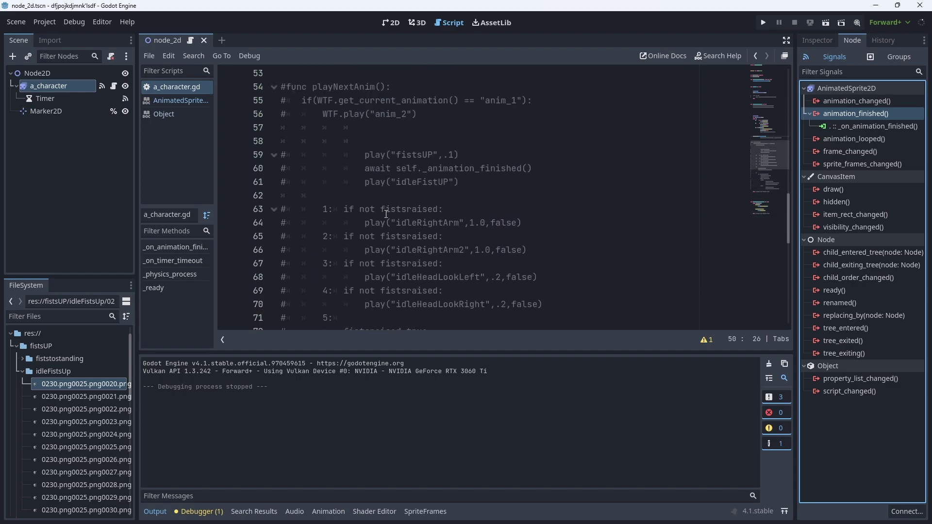
scroll(382, 212, "up", 5)
scroll(385, 214, "up", 2)
scroll(377, 185, "up", 2)
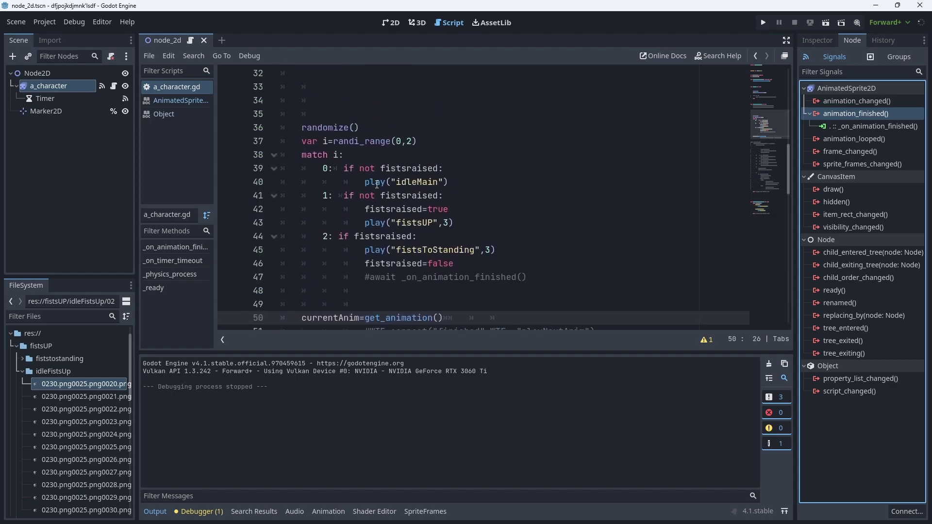
scroll(376, 184, "up", 3)
scroll(377, 185, "down", 3)
scroll(377, 184, "up", 4)
scroll(376, 184, "down", 4)
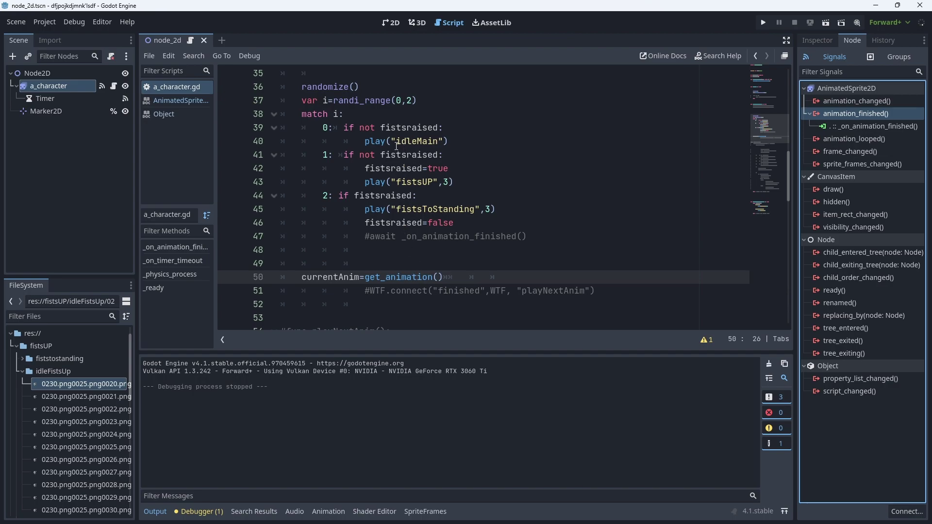
double_click(396, 142)
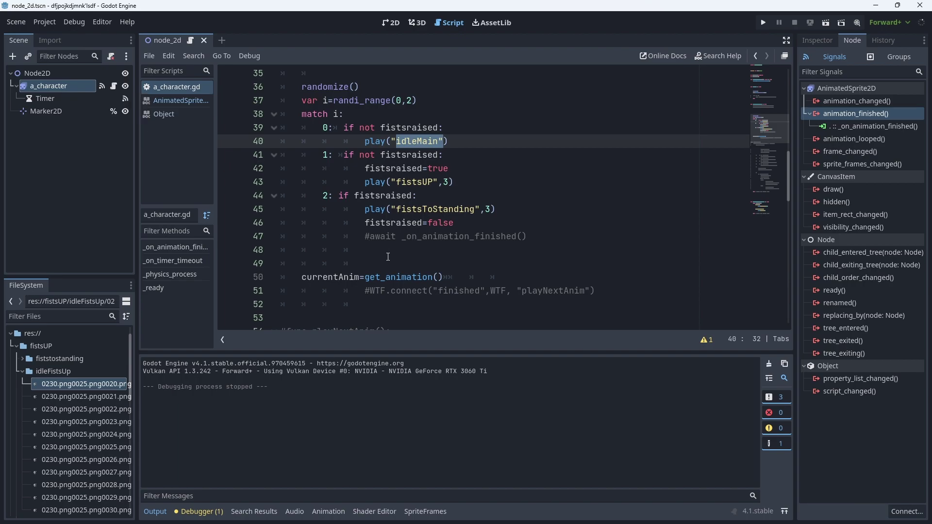
scroll(387, 256, "down", 4)
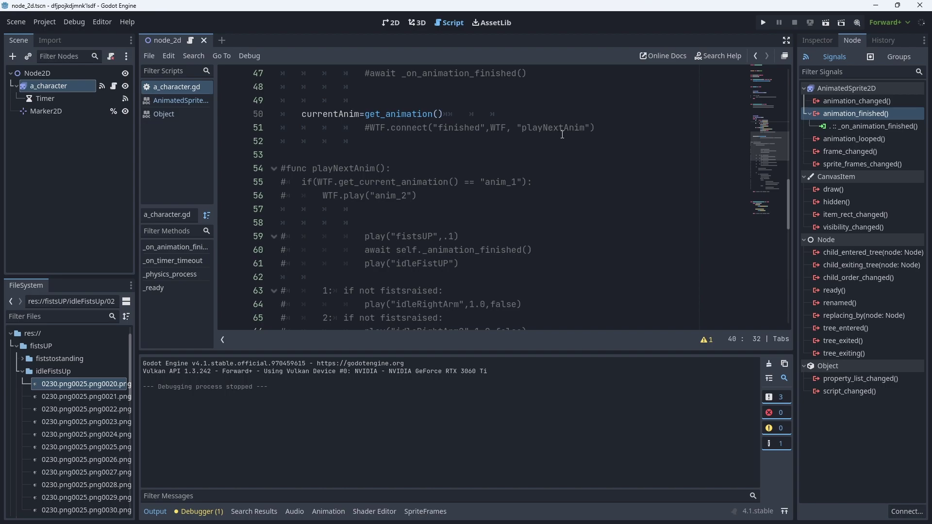
scroll(403, 130, "down", 1)
scroll(451, 155, "up", 2)
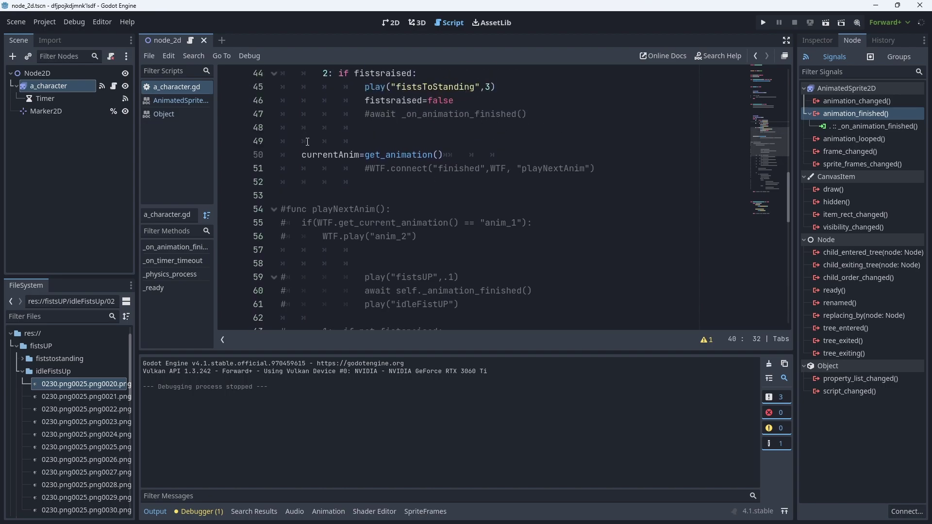
scroll(353, 157, "down", 4)
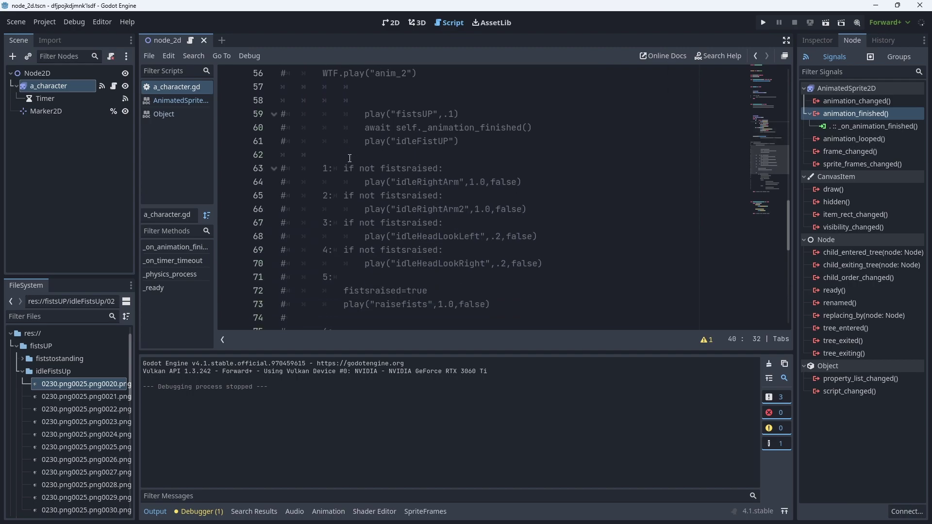
scroll(353, 158, "down", 4)
scroll(354, 157, "down", 3)
scroll(363, 156, "down", 3)
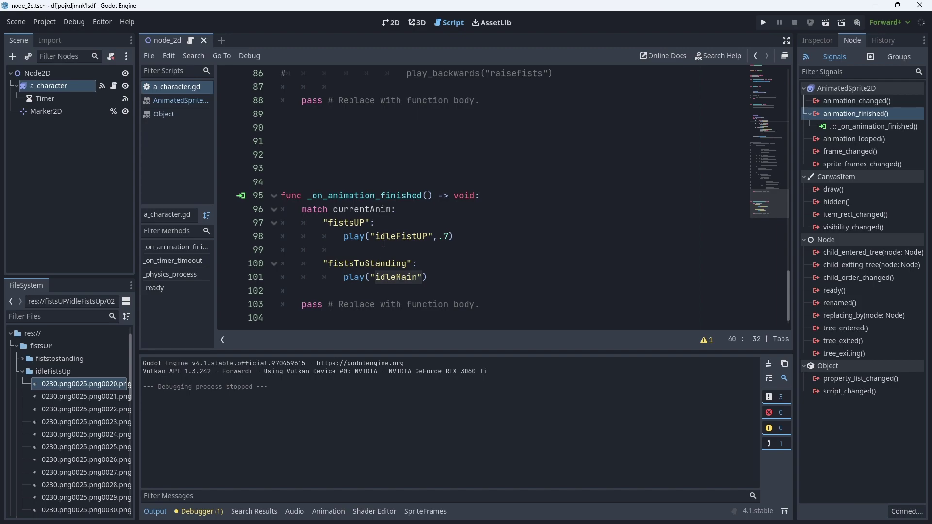
scroll(383, 244, "up", 5)
scroll(383, 244, "up", 5)
scroll(383, 245, "up", 5)
scroll(394, 256, "up", 2)
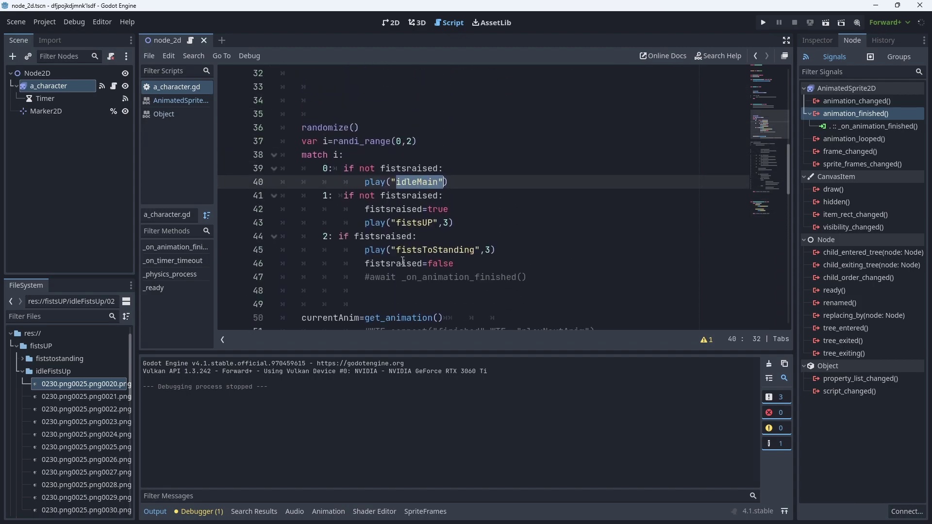
double_click(326, 195)
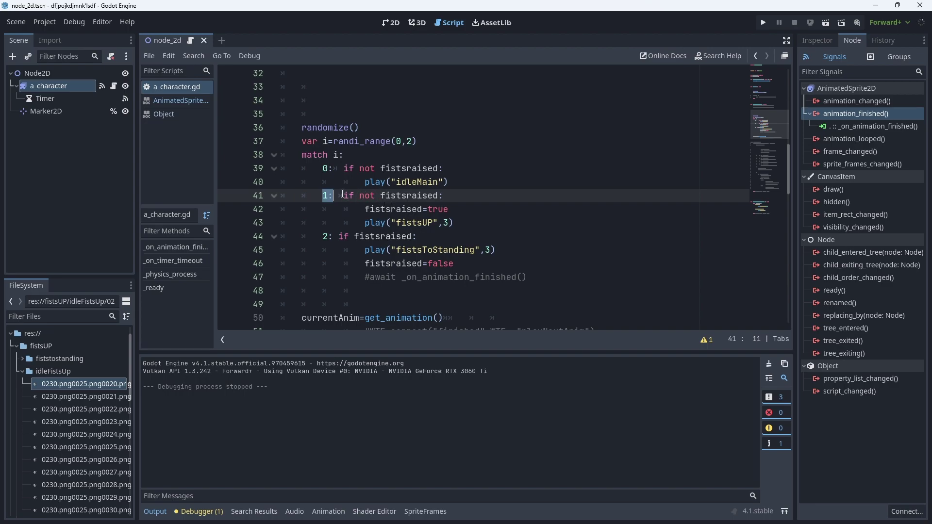
left_click_drag(344, 195, 444, 195)
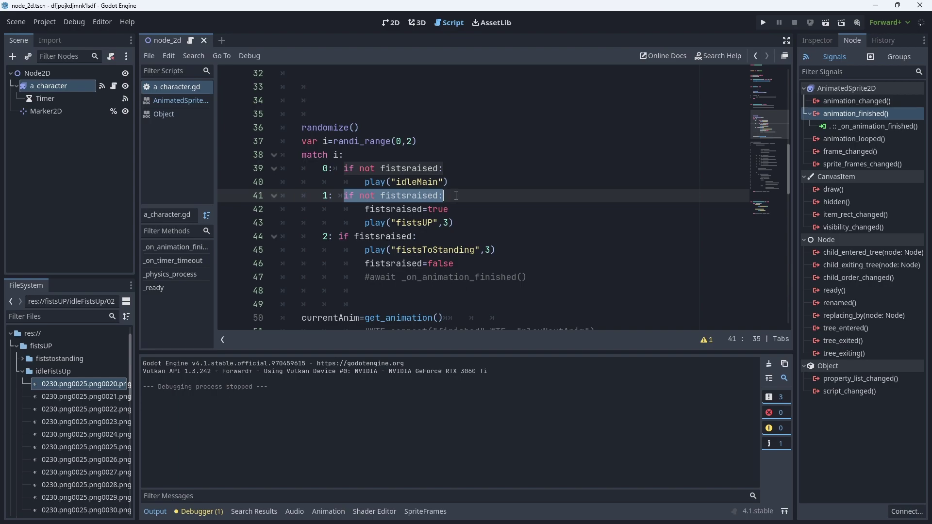
key("XF86AudioLowerVolume")
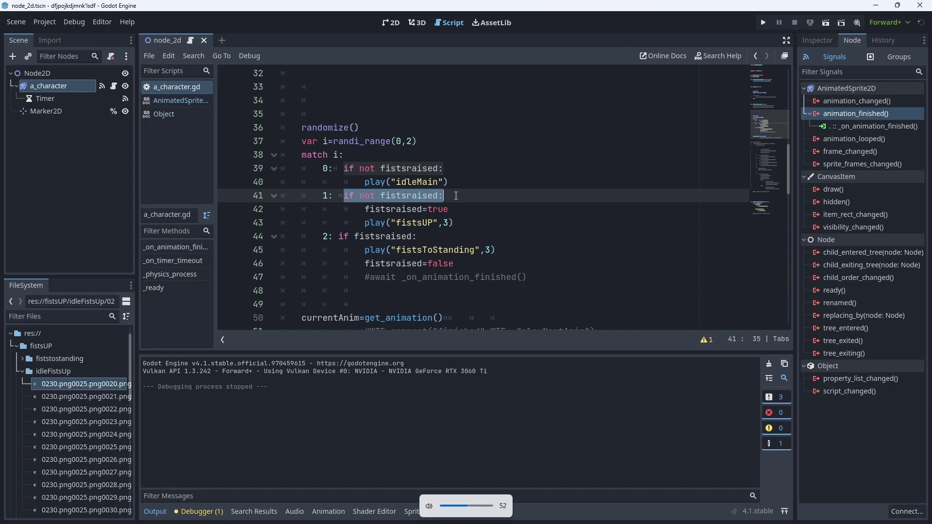
key("XF86AudioLowerVolume")
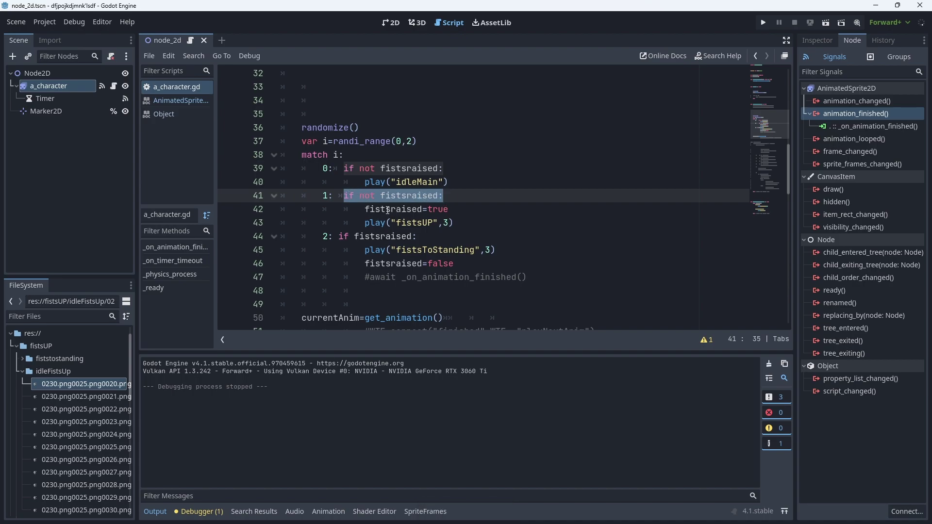
left_click_drag(368, 211, 451, 210)
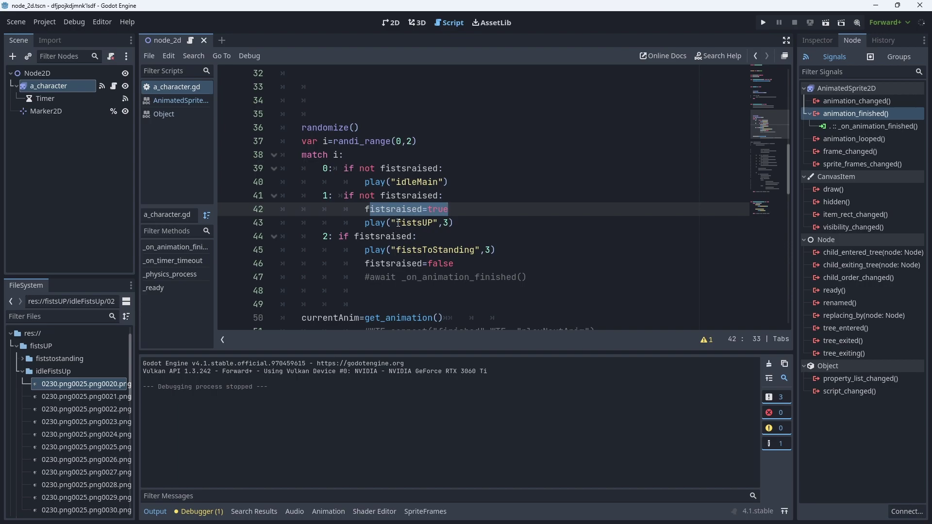
scroll(435, 226, "down", 4)
scroll(435, 226, "down", 4)
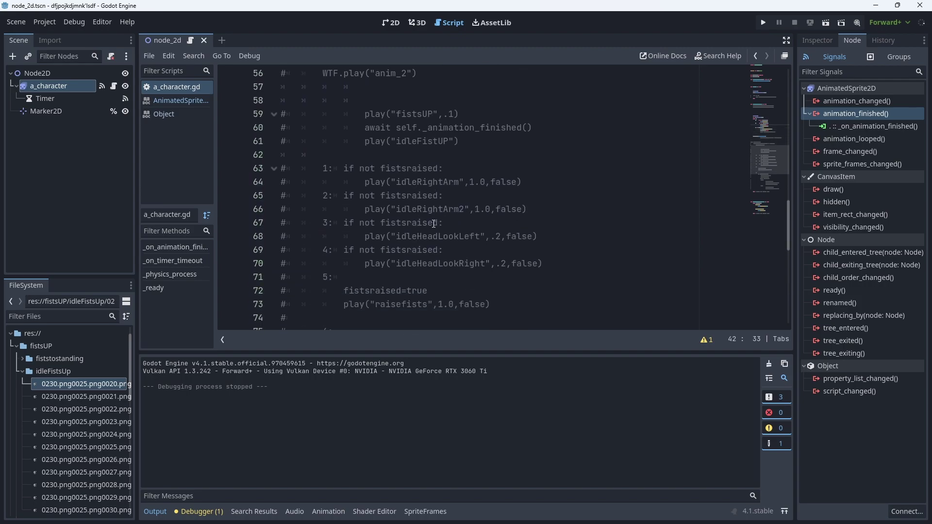
scroll(359, 166, "up", 2)
scroll(360, 166, "up", 2)
scroll(359, 166, "up", 2)
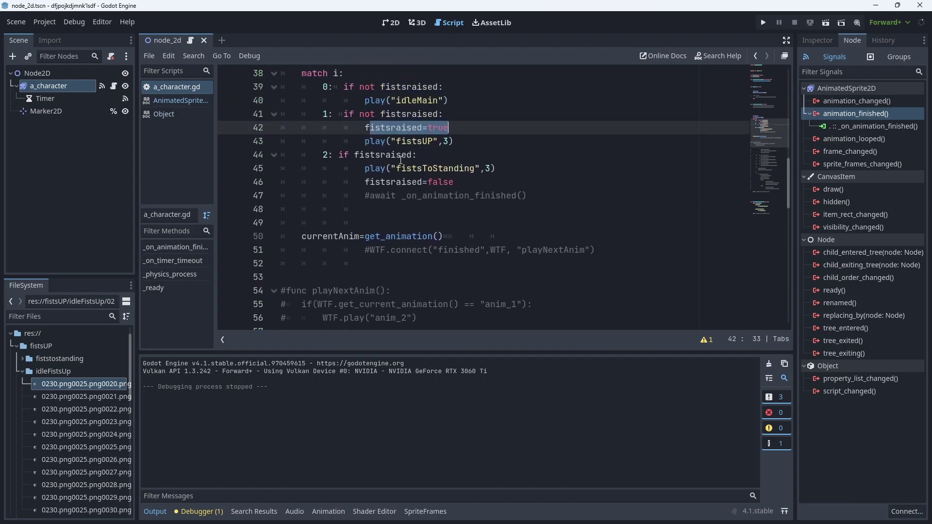
scroll(437, 178, "up", 1)
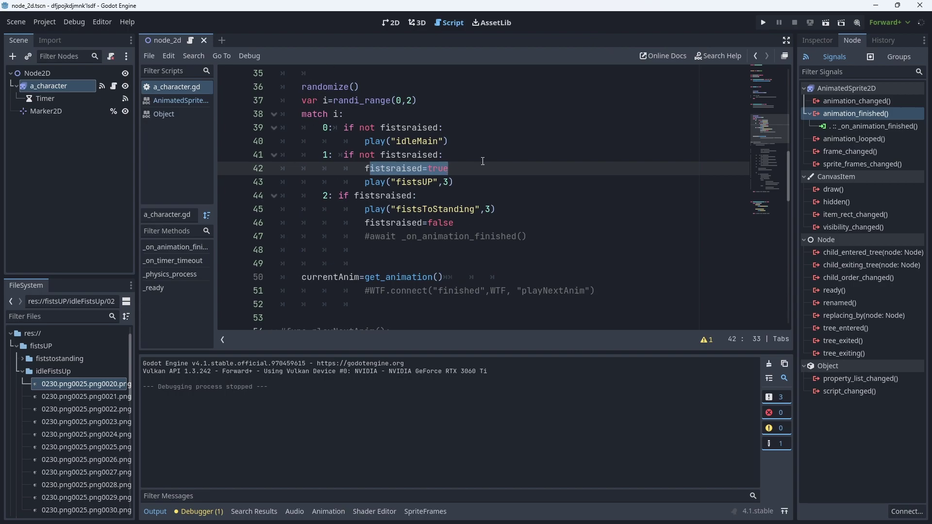
scroll(419, 210, "down", 6)
scroll(437, 210, "down", 6)
scroll(459, 210, "down", 5)
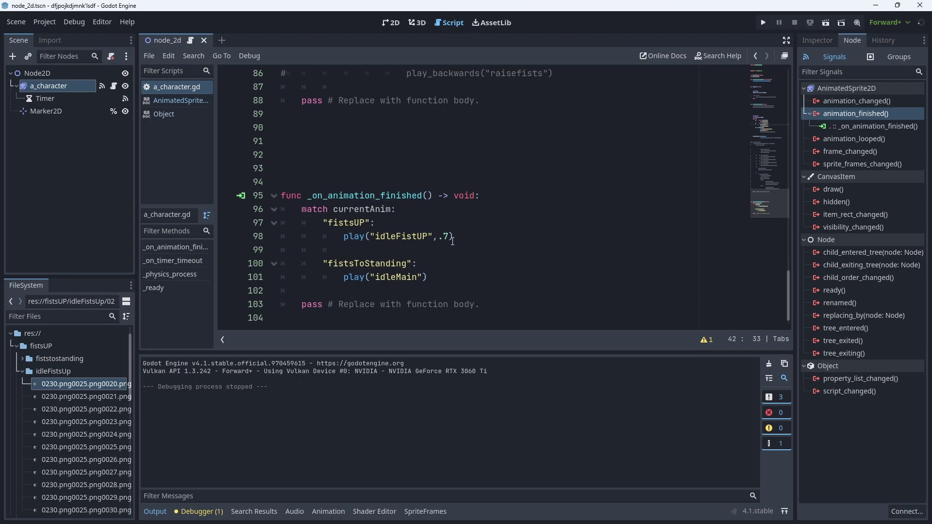
scroll(453, 240, "up", 8)
scroll(466, 277, "up", 8)
scroll(474, 306, "up", 2)
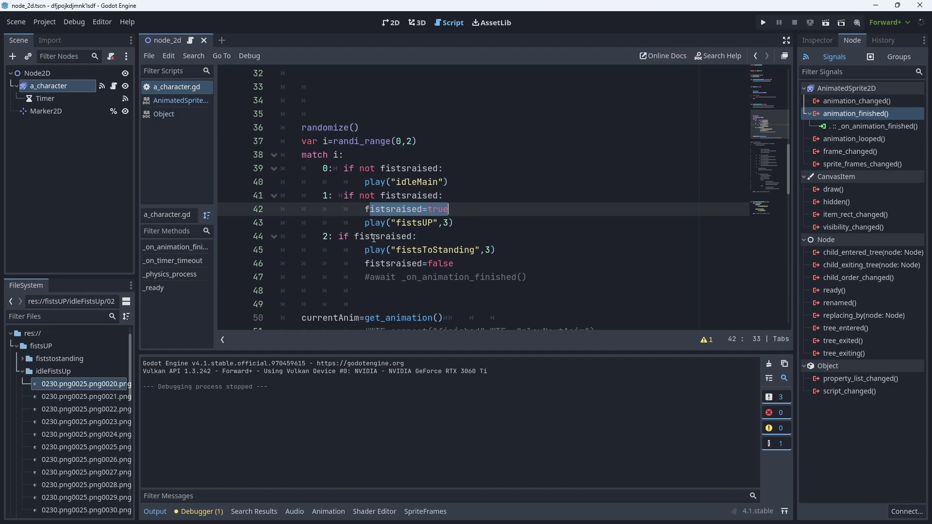
left_click_drag(319, 236, 333, 236)
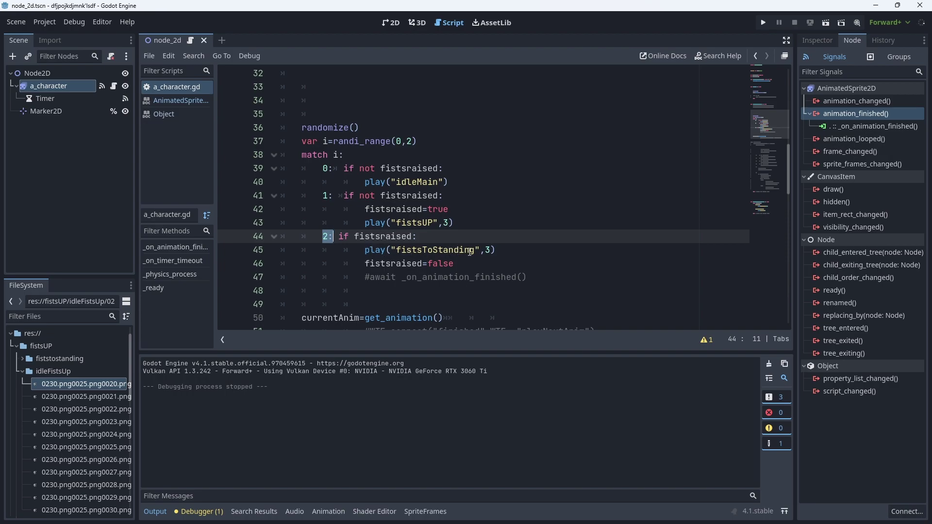
scroll(474, 252, "down", 2)
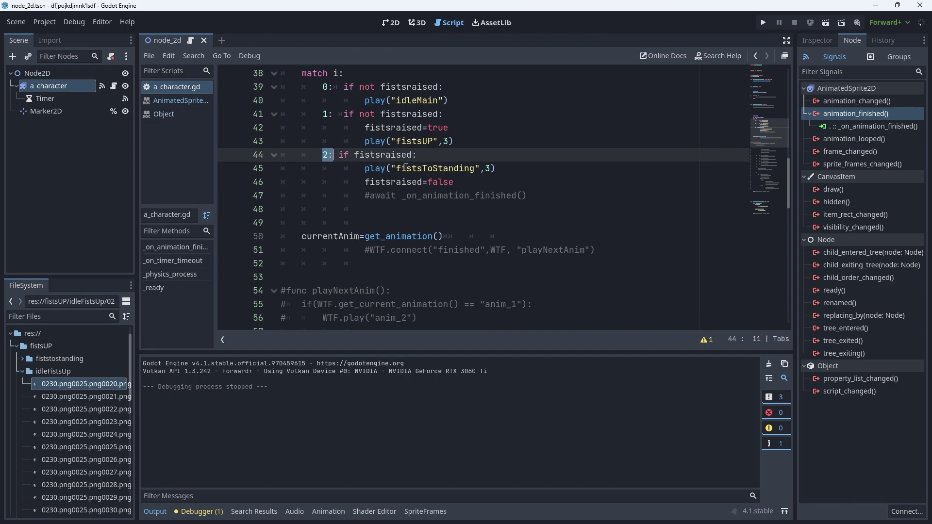
left_click_drag(397, 168, 473, 168)
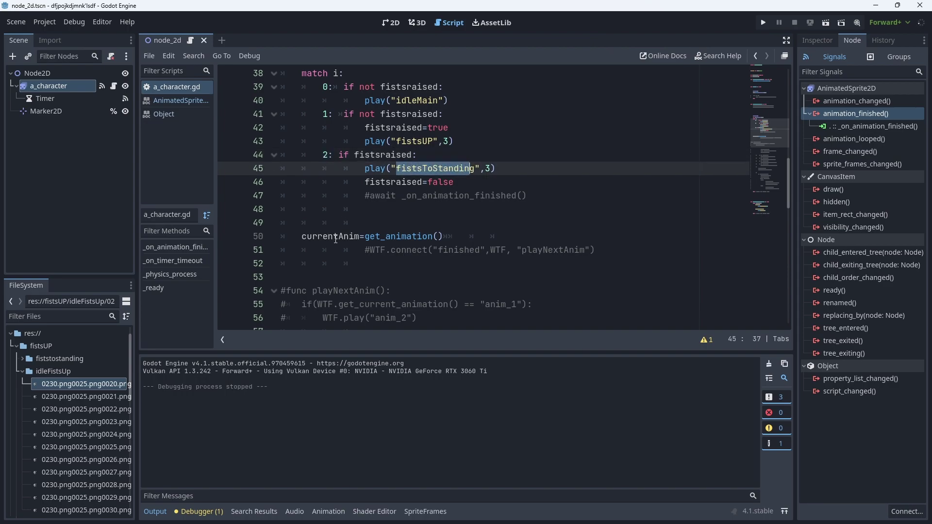
scroll(335, 238, "down", 5)
scroll(343, 233, "down", 6)
scroll(346, 226, "down", 5)
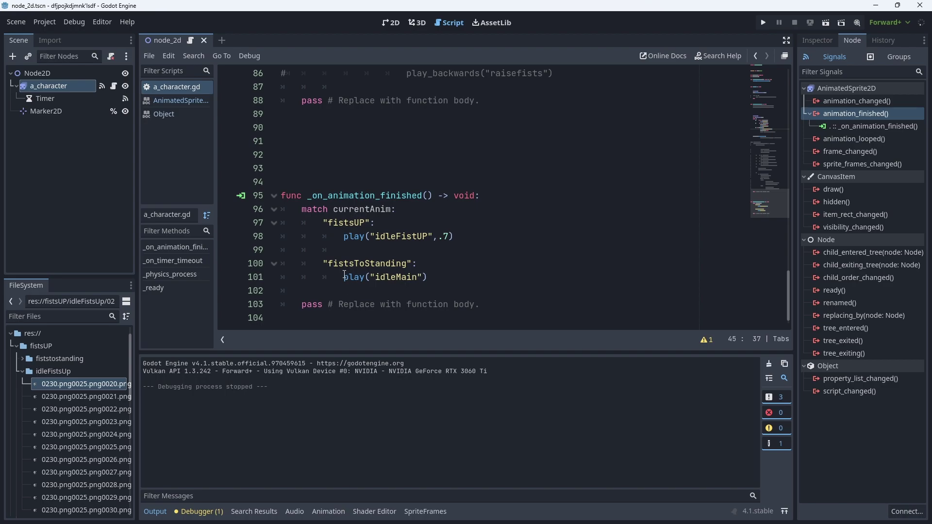
left_click_drag(328, 263, 407, 264)
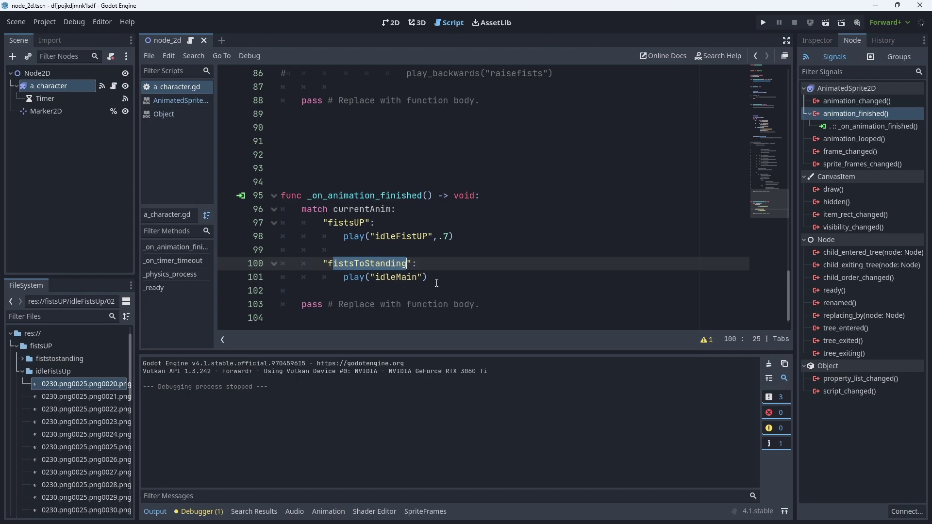
scroll(436, 283, "up", 5)
scroll(433, 270, "up", 5)
scroll(433, 262, "up", 4)
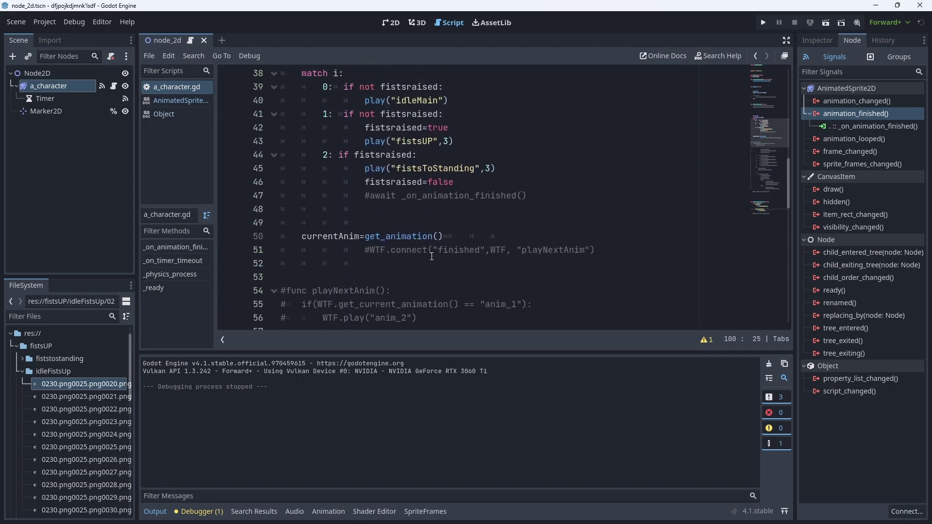
scroll(432, 257, "up", 4)
scroll(431, 255, "down", 3)
scroll(416, 182, "down", 3)
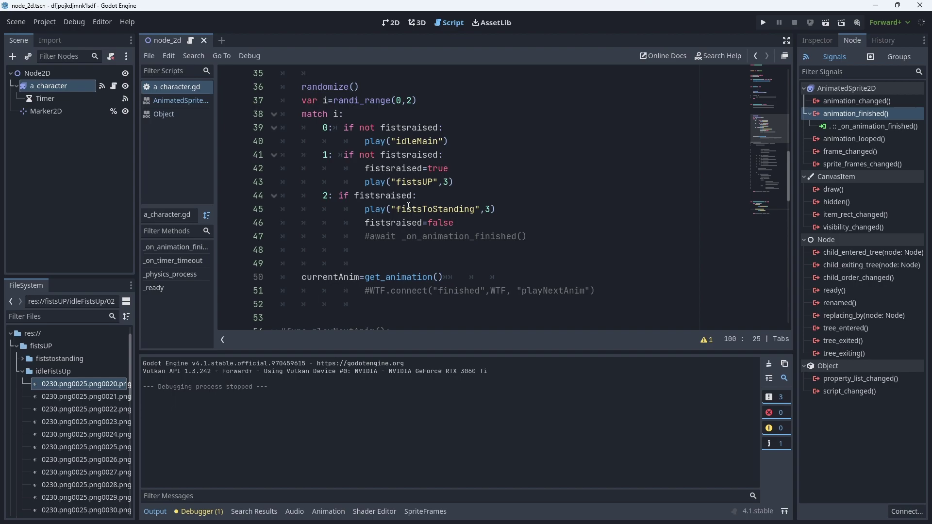
scroll(437, 240, "down", 5)
left_click(437, 241)
scroll(477, 280, "up", 10)
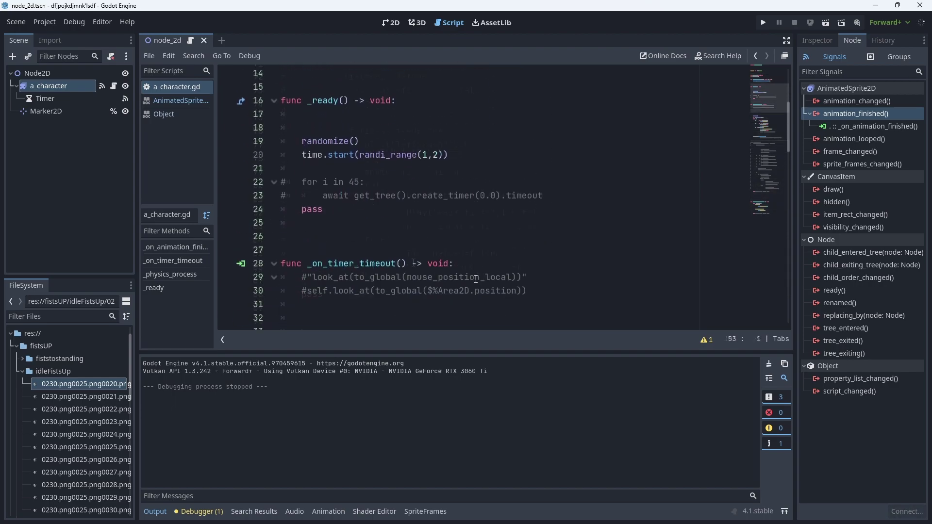
scroll(477, 279, "down", 2)
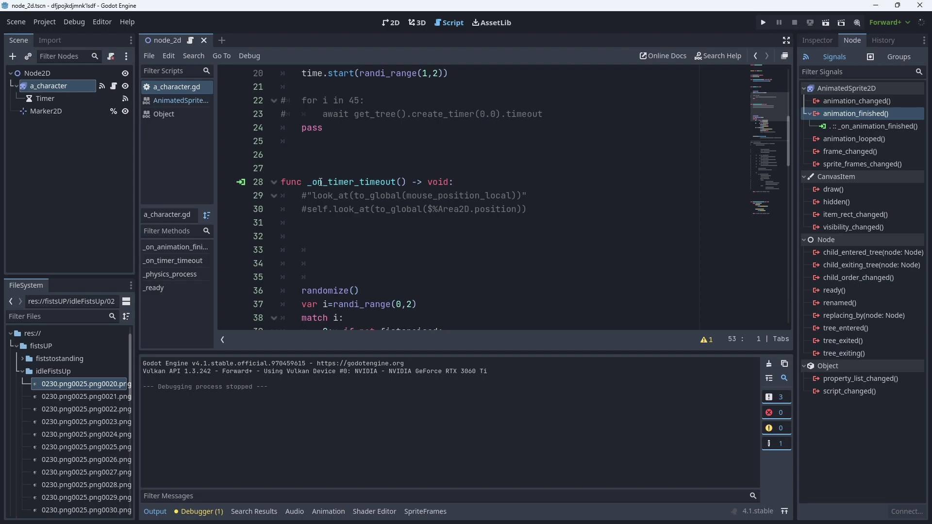
scroll(357, 205, "up", 2)
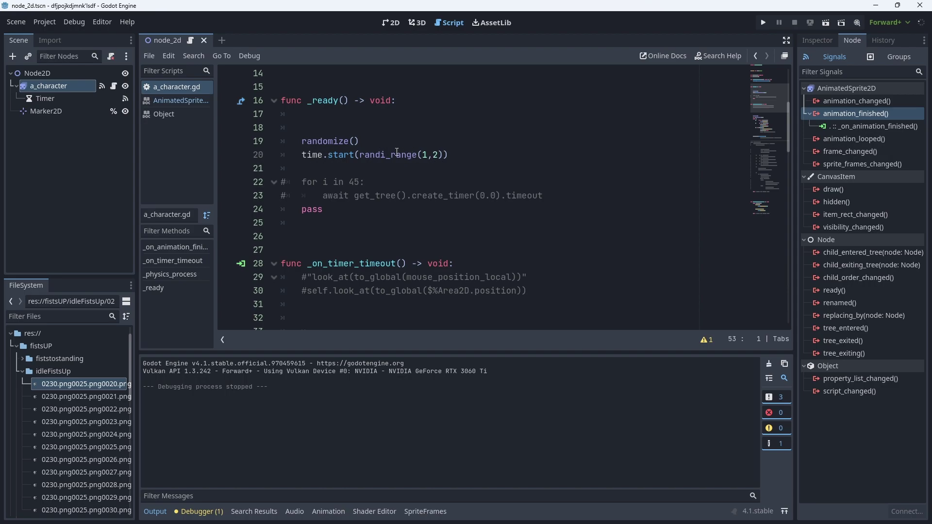
scroll(330, 268, "down", 3)
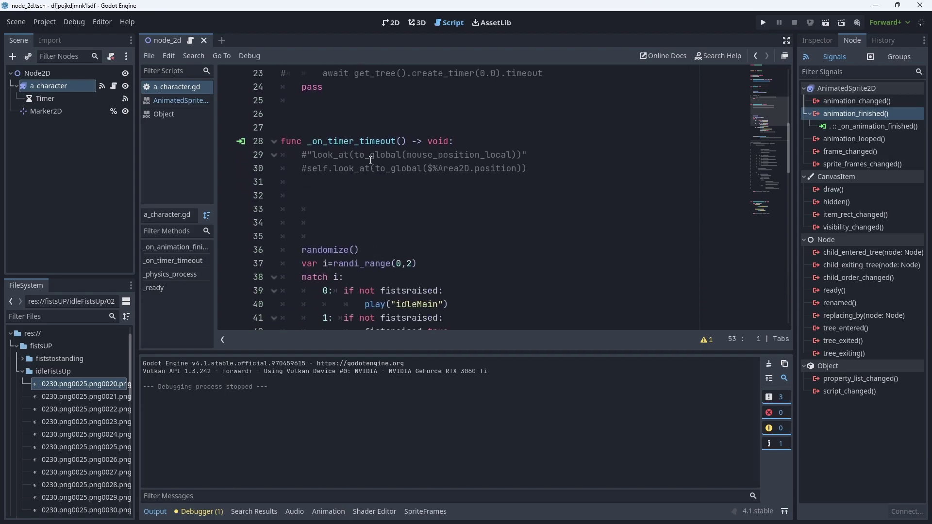
scroll(370, 159, "down", 2)
scroll(370, 159, "down", 2)
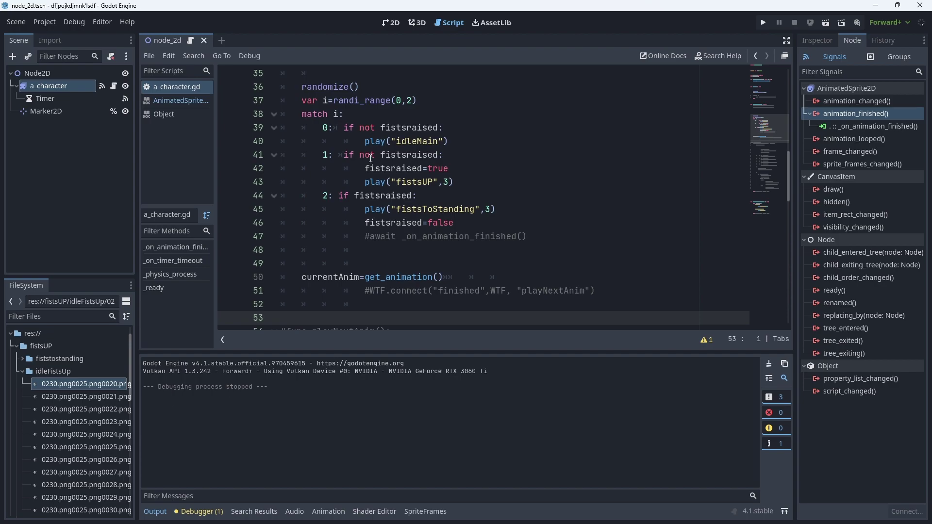
scroll(368, 212, "down", 4)
scroll(383, 197, "down", 6)
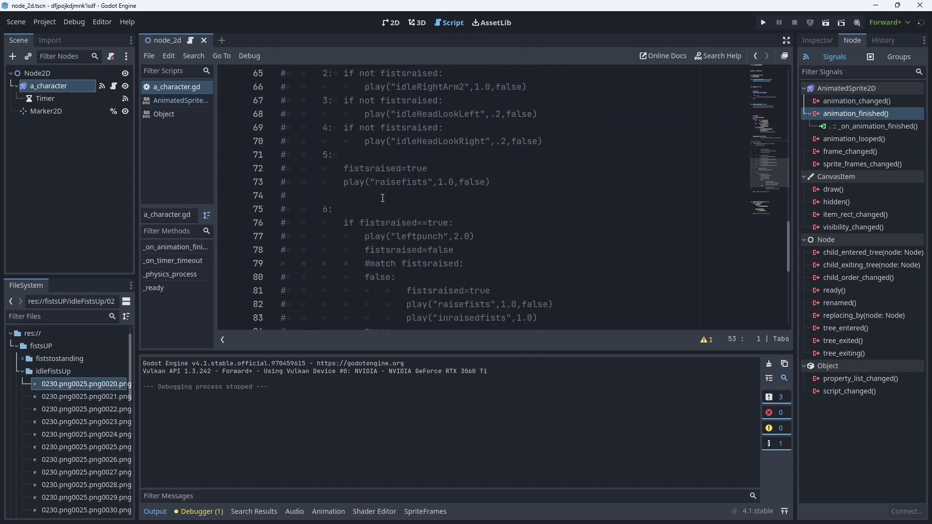
scroll(382, 198, "down", 3)
scroll(382, 198, "down", 3)
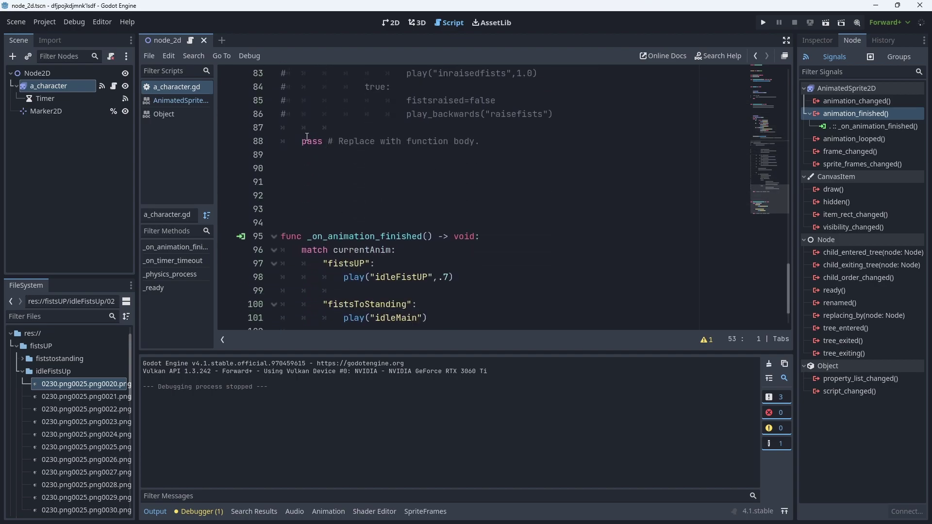
scroll(336, 222, "down", 1)
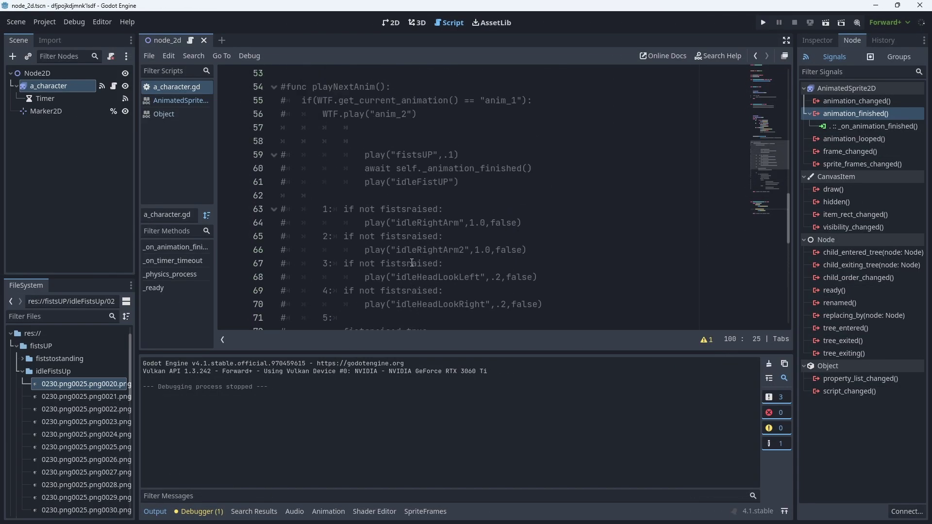
scroll(463, 214, "up", 4)
left_click(437, 239)
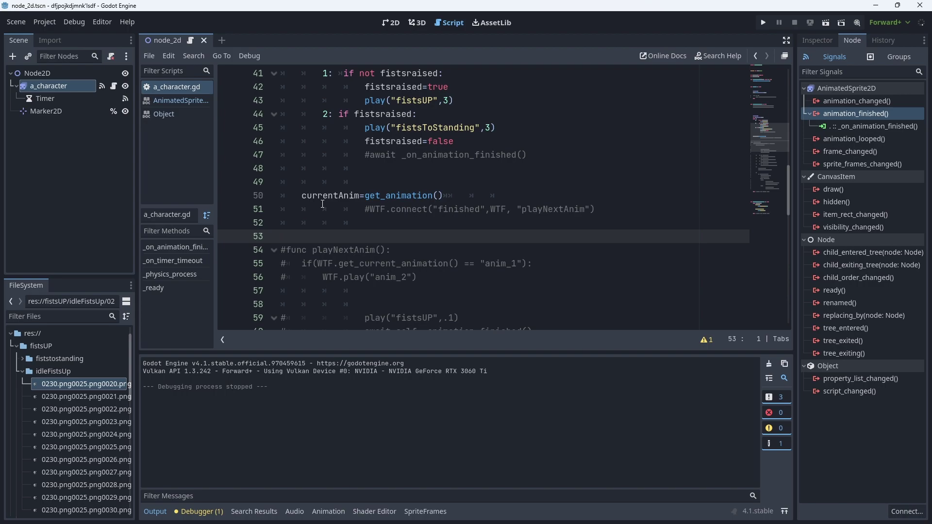
left_click_drag(303, 195, 452, 195)
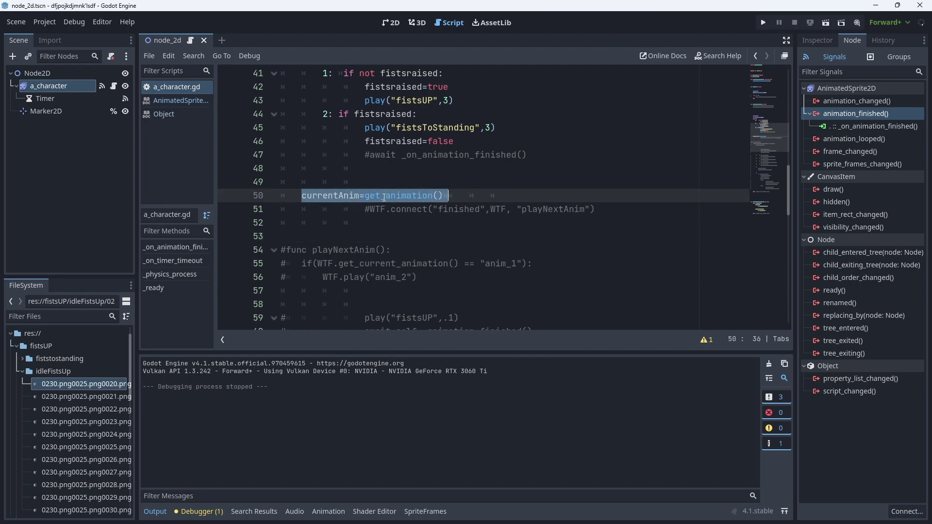
- Browse the AnimatedSprite2D class reference, briefly checking the a_character.gd script
left_click(180, 101)
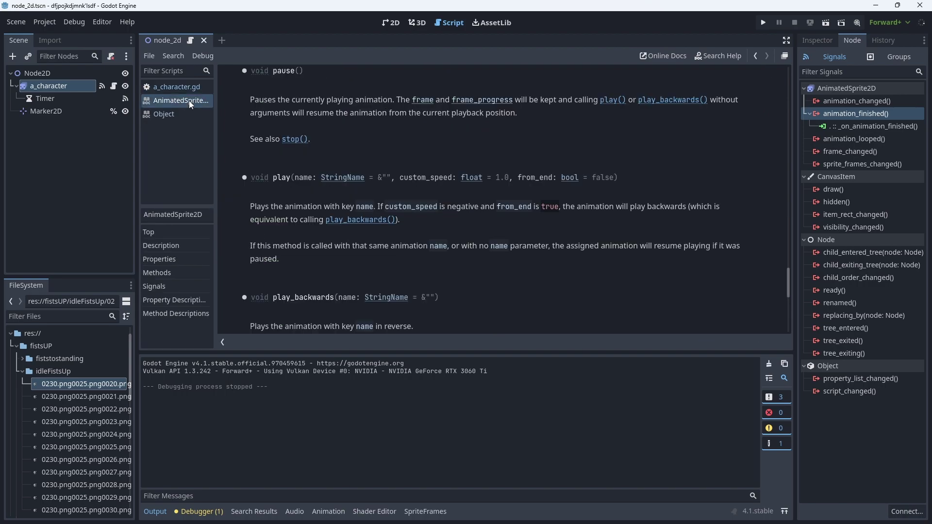
scroll(416, 183, "up", 3)
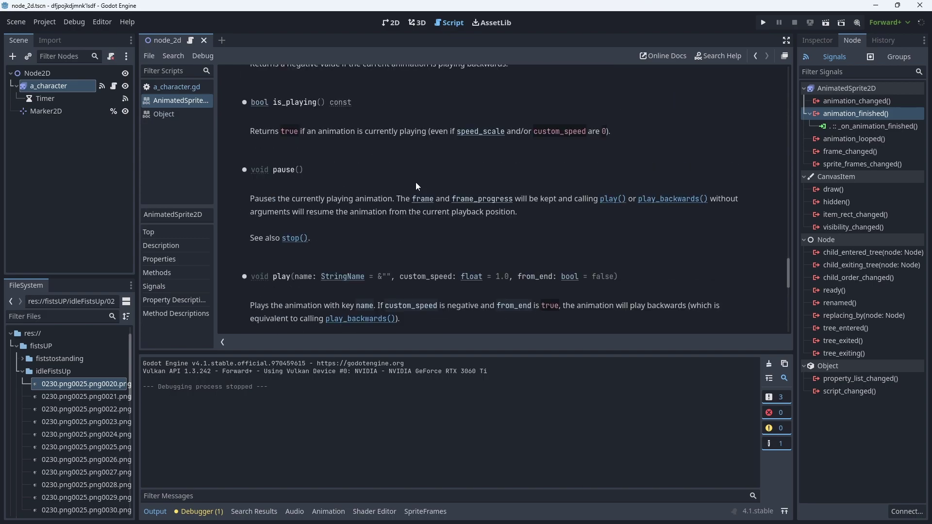
scroll(415, 182, "up", 5)
scroll(415, 181, "up", 3)
scroll(416, 181, "up", 3)
scroll(415, 181, "up", 3)
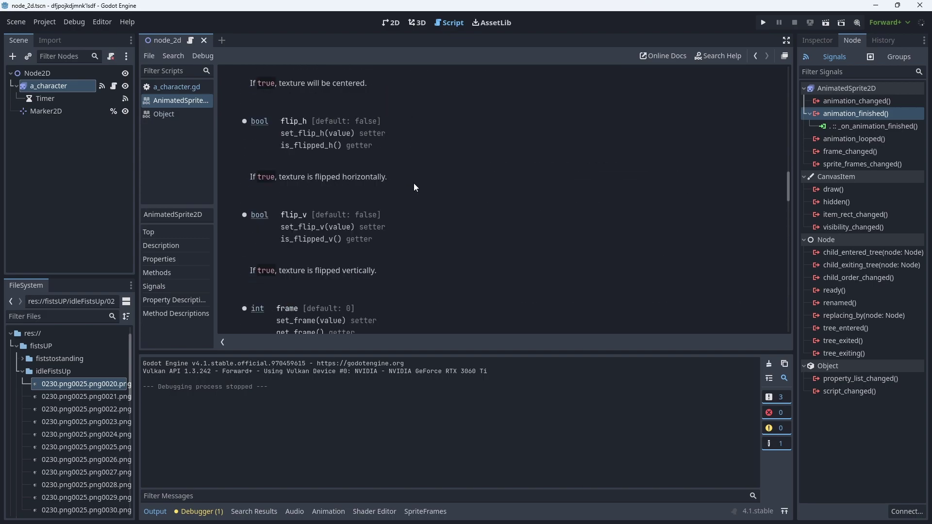
scroll(414, 183, "up", 3)
scroll(415, 183, "up", 3)
scroll(414, 183, "up", 4)
scroll(413, 182, "up", 4)
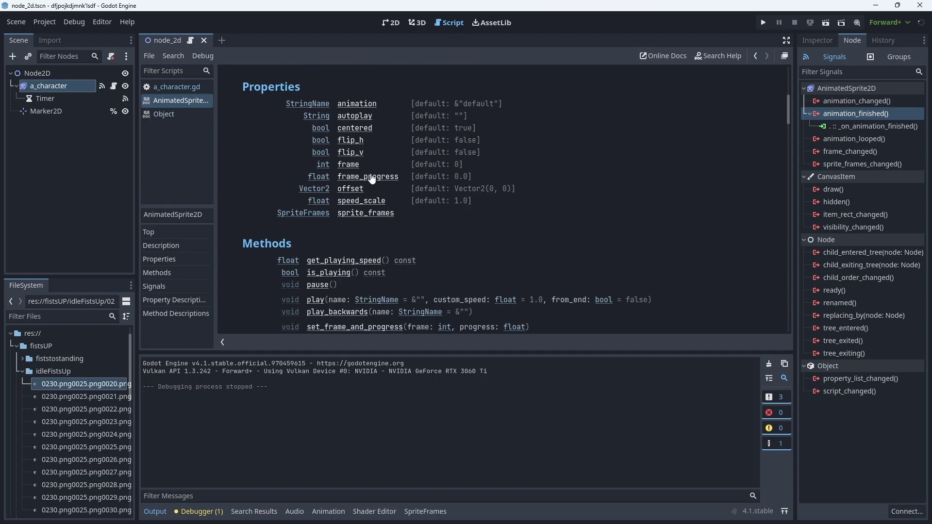
scroll(371, 219, "down", 3)
scroll(372, 218, "down", 2)
scroll(389, 218, "down", 3)
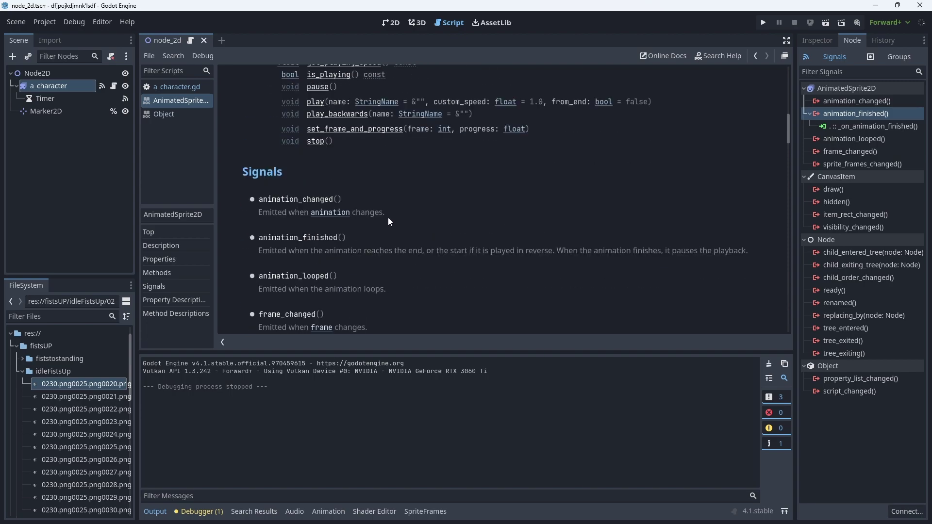
scroll(328, 212, "down", 2)
scroll(339, 218, "down", 2)
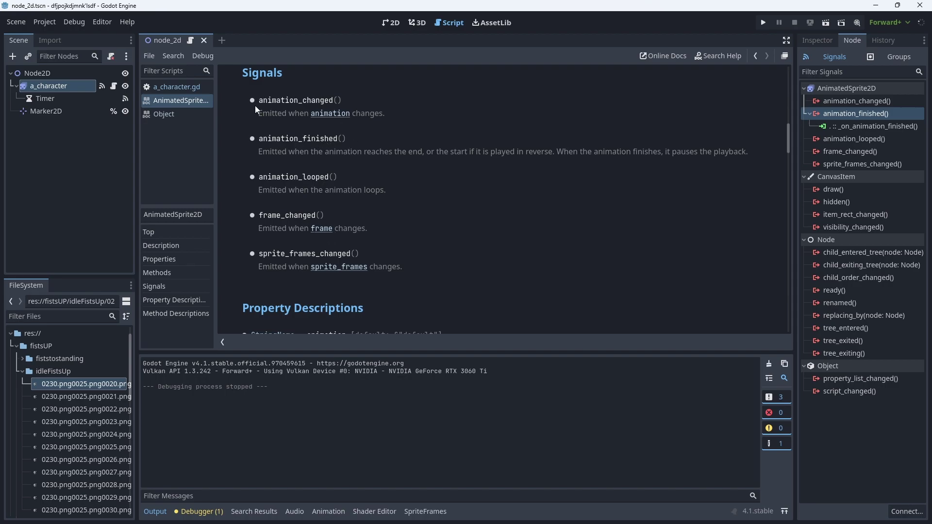
left_click(174, 88)
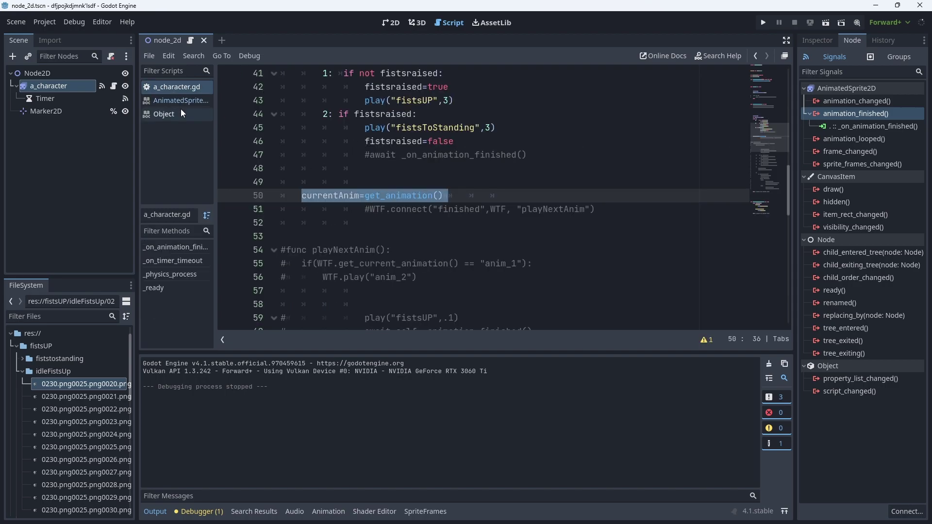
left_click(181, 99)
scroll(405, 245, "down", 3)
scroll(405, 245, "down", 2)
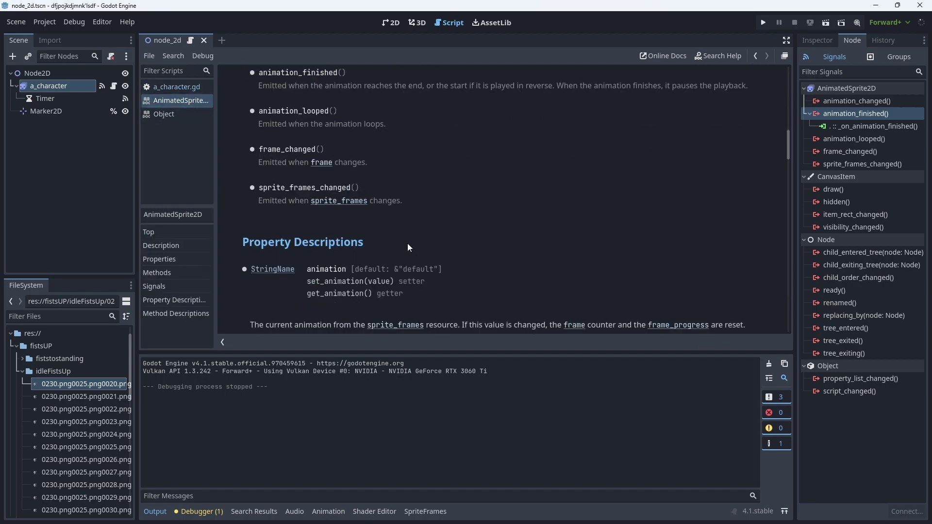
scroll(408, 244, "down", 2)
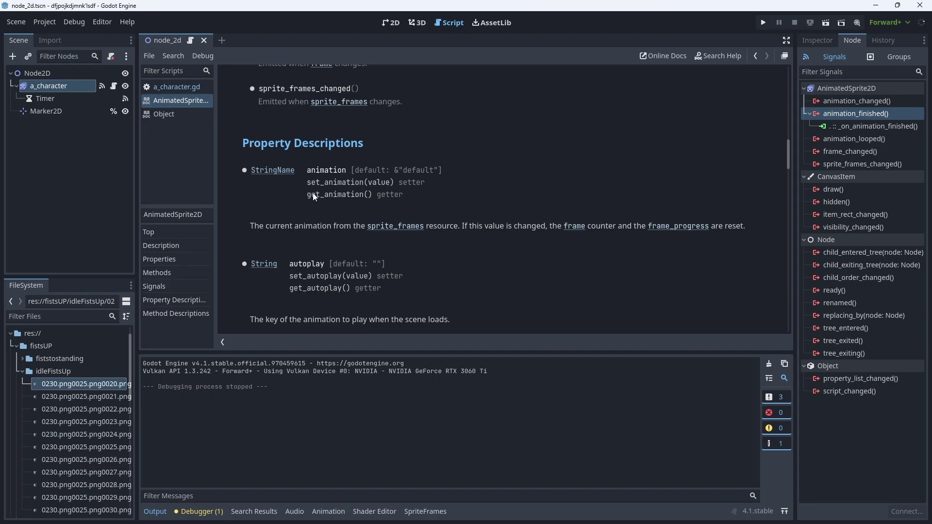
scroll(420, 224, "down", 3)
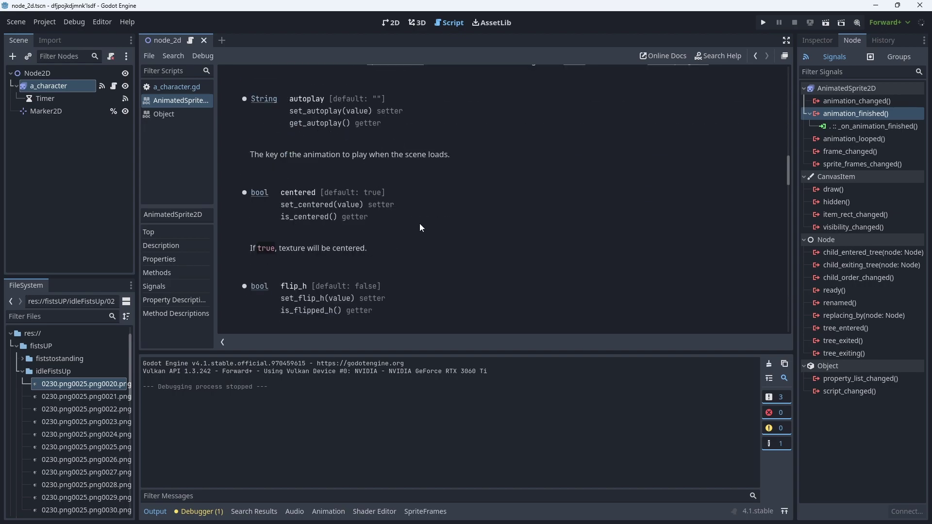
scroll(420, 219, "down", 4)
scroll(420, 217, "down", 4)
scroll(420, 218, "down", 4)
scroll(419, 217, "down", 4)
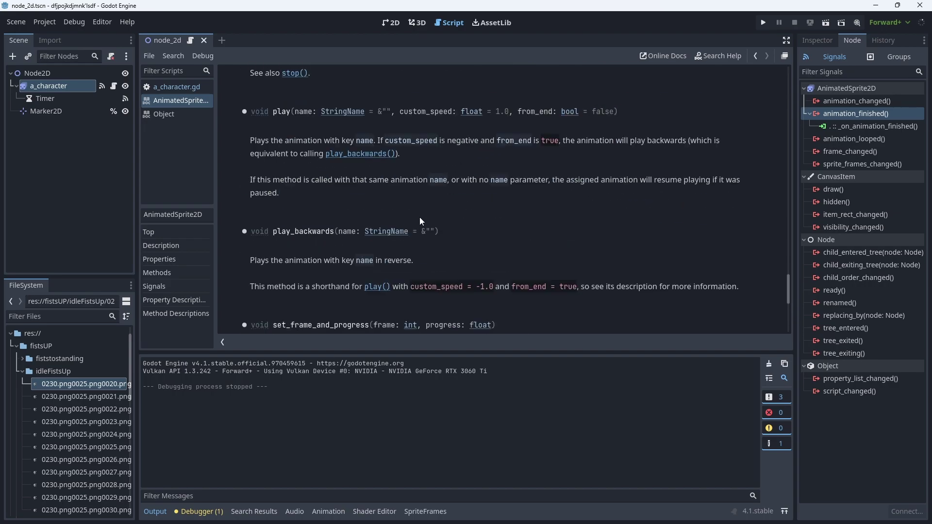
scroll(419, 217, "down", 4)
scroll(420, 218, "down", 3)
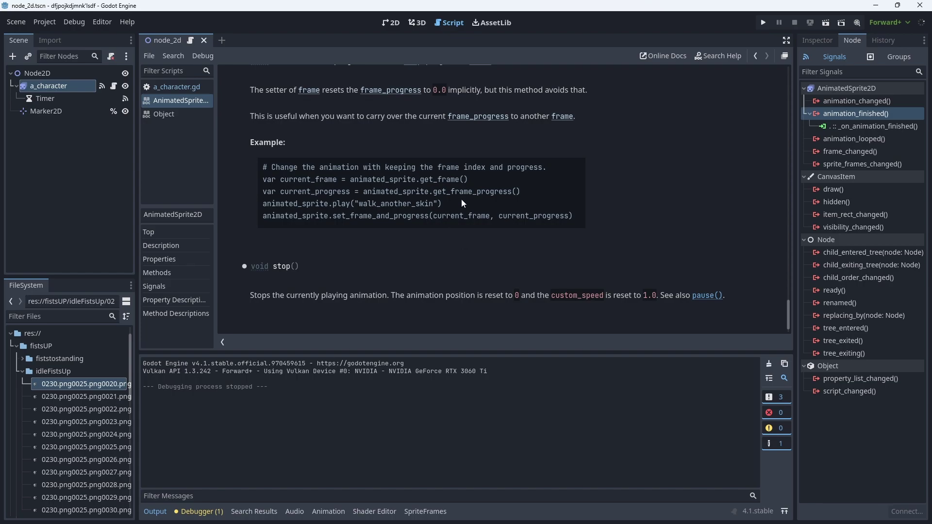
- Return to a_character.gd and clear the line 50 selection
left_click(194, 87)
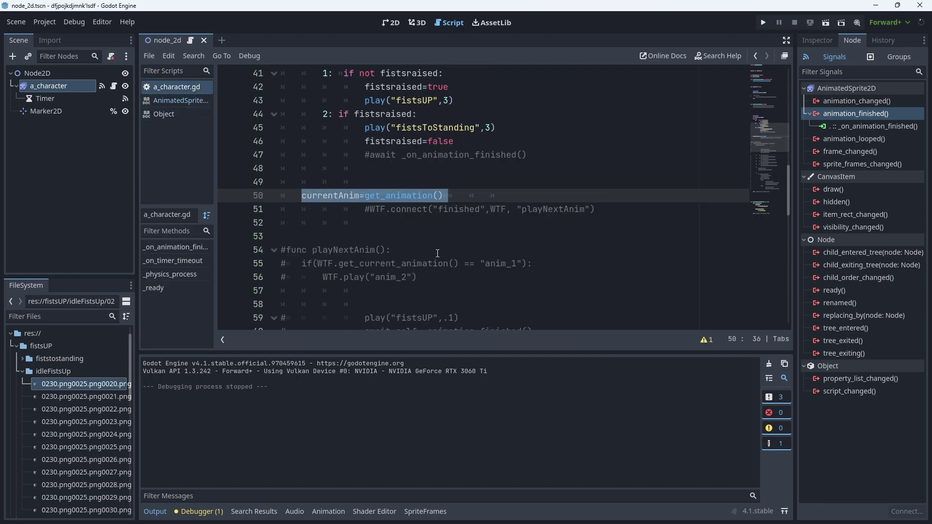
left_click(402, 232)
scroll(401, 231, "down", 1)
scroll(437, 219, "down", 1)
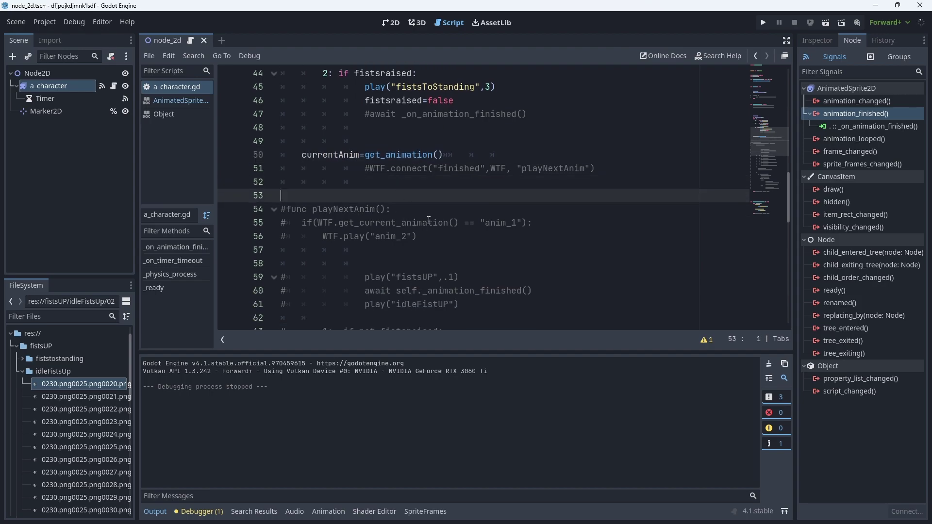
scroll(544, 184, "down", 4)
scroll(543, 184, "down", 5)
scroll(485, 232, "down", 2)
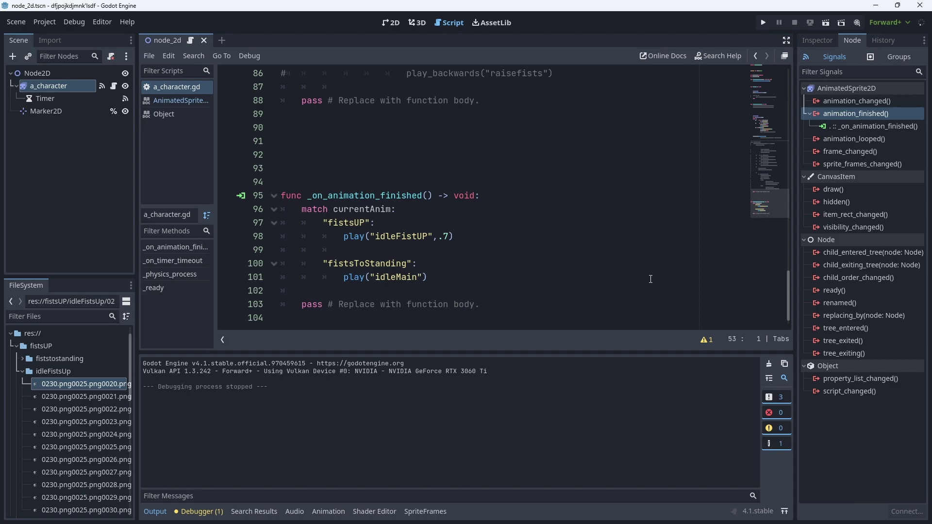
- Run the project with F5 to watch the grey character animate in the debug window
key("F5")
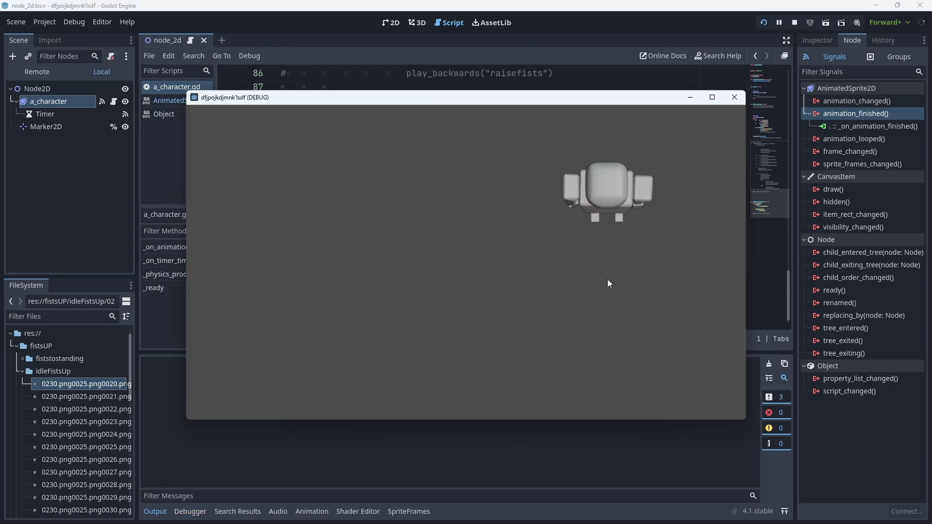